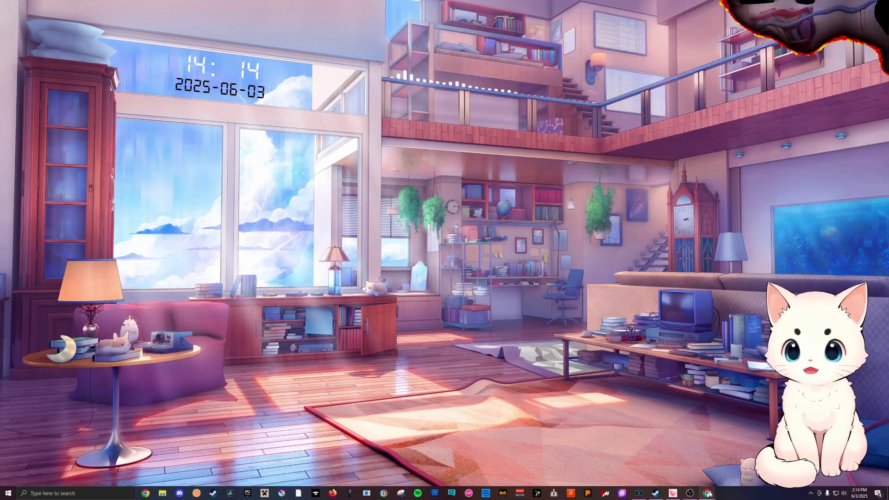
- Open the browser, go to clownfishvoicechanger.net, and open the site's download page with the 64bit (32 bit VST) version
click(708, 493)
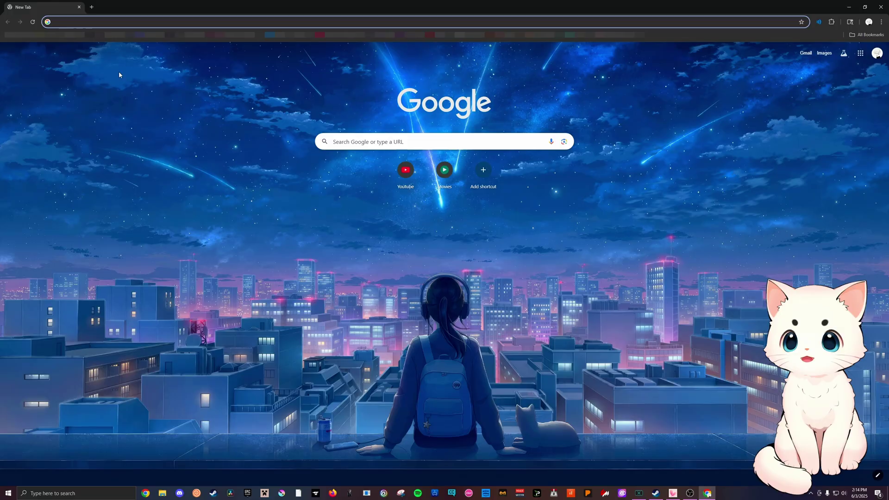
text(clown)
key(Return)
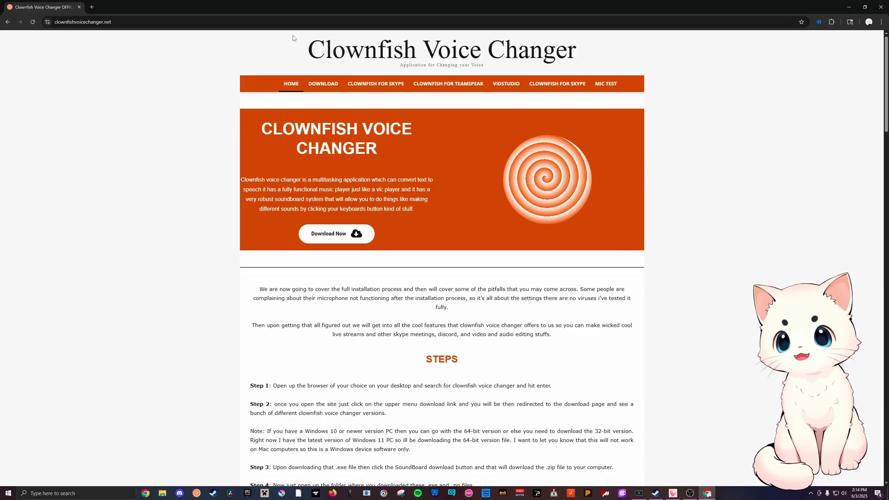
click(318, 88)
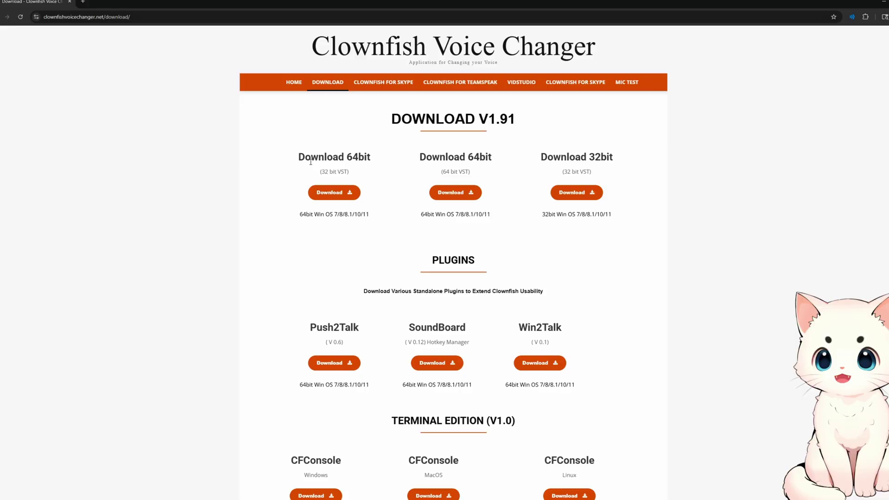
drag(292, 155, 360, 154)
drag(409, 241, 444, 237)
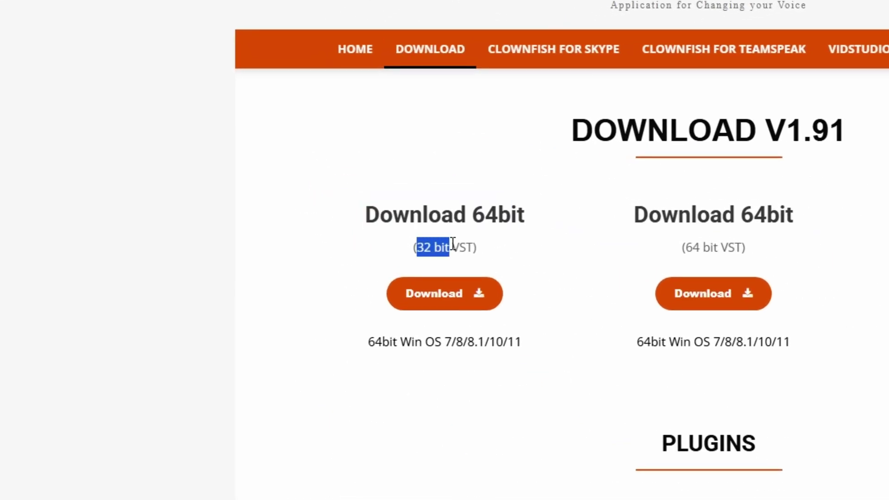
- Check the PC's system type on the Windows About page, and close Settings
key(super)
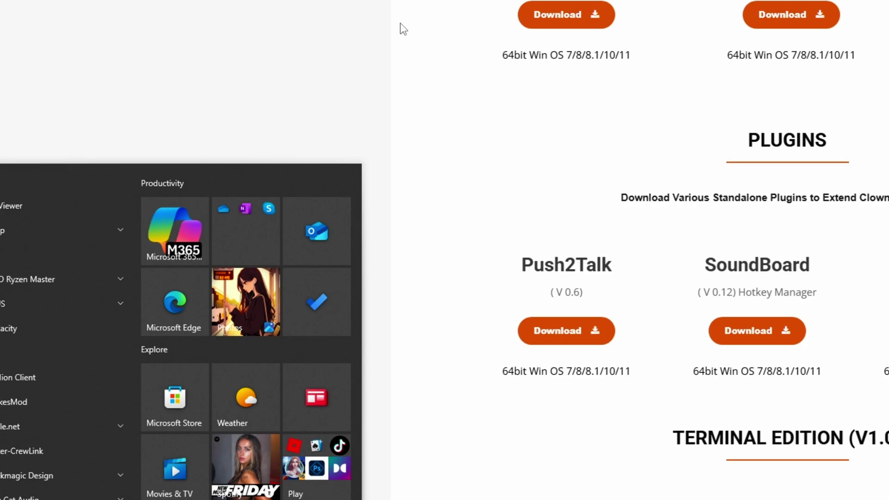
text(abouit)
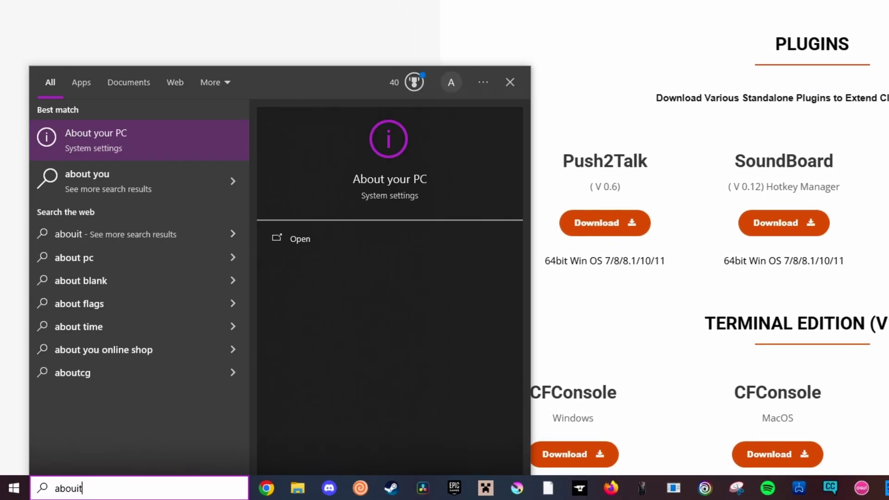
key(Return)
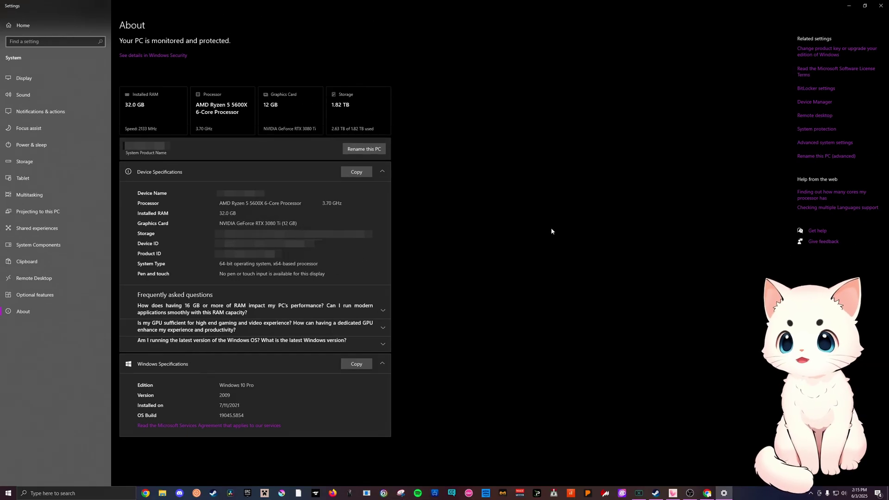
click(881, 4)
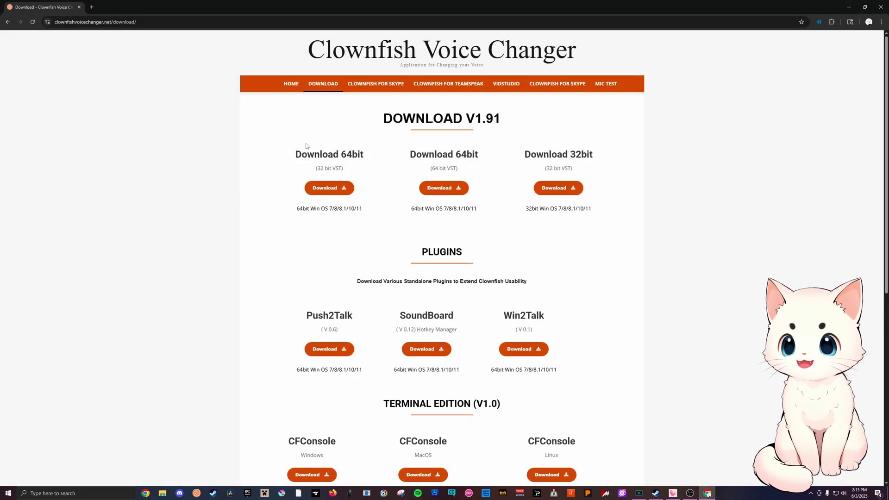
- Download the Clownfish Voice Changer v1.91 64bit (32bit VST) installer and save it in the Downloads folder
triple_click(367, 153)
click(364, 154)
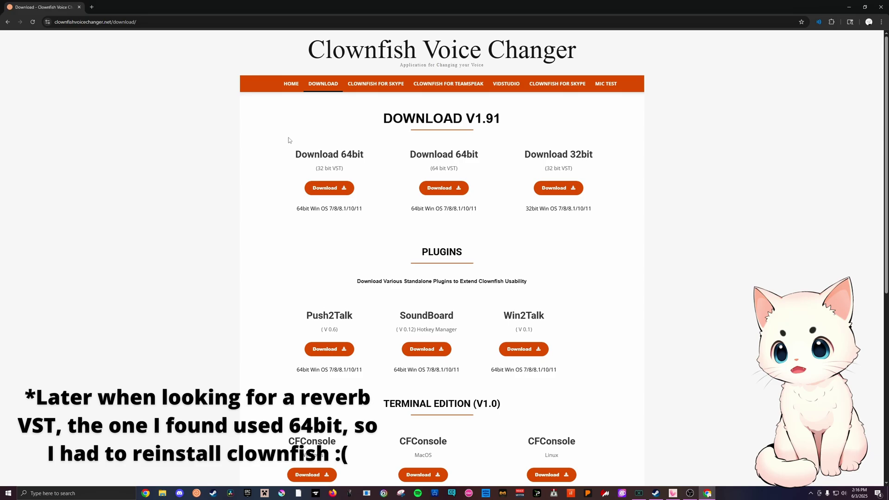
click(320, 187)
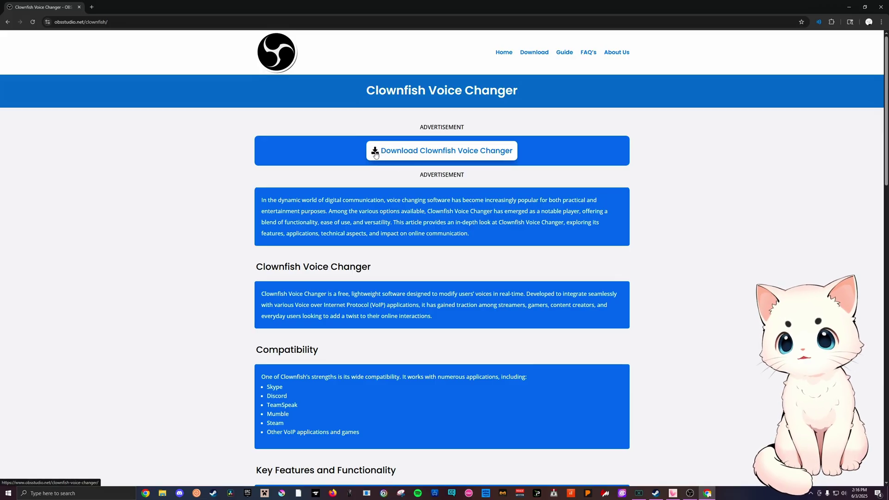
click(421, 155)
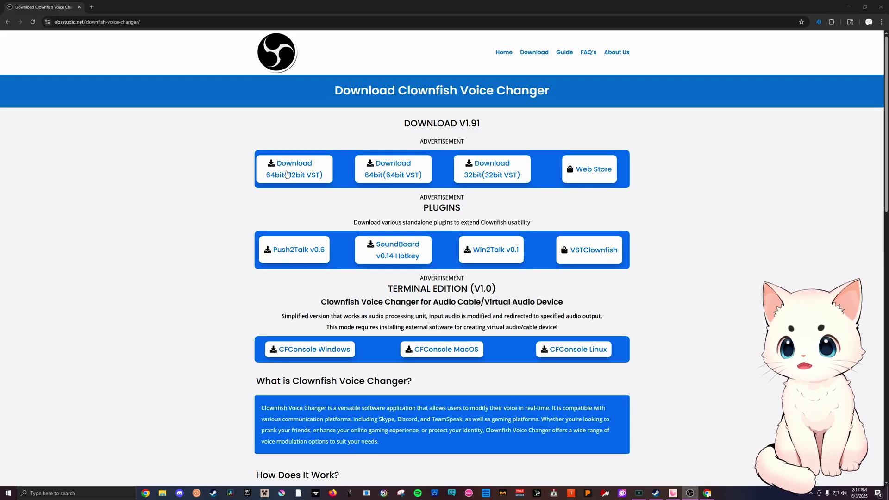
click(286, 173)
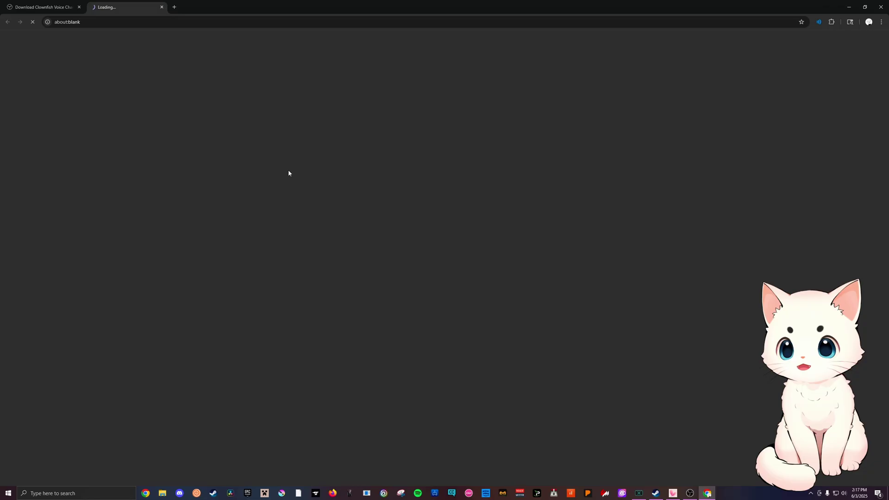
drag(403, 57, 385, 69)
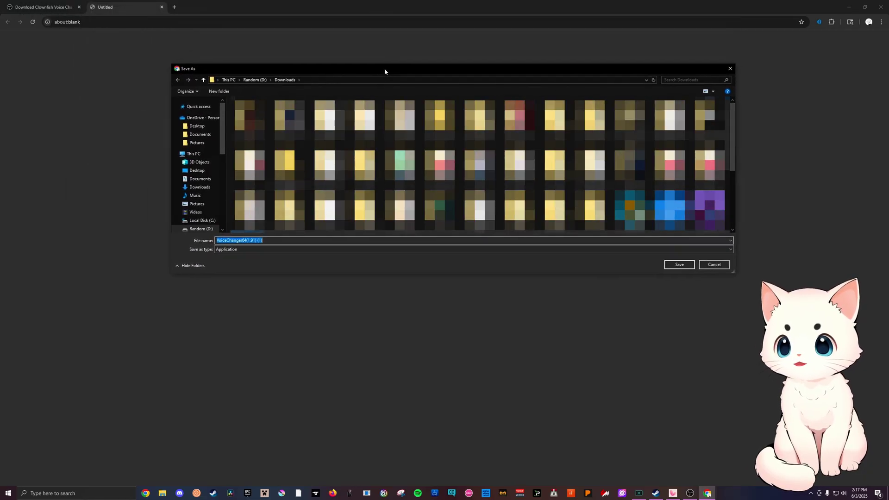
click(676, 262)
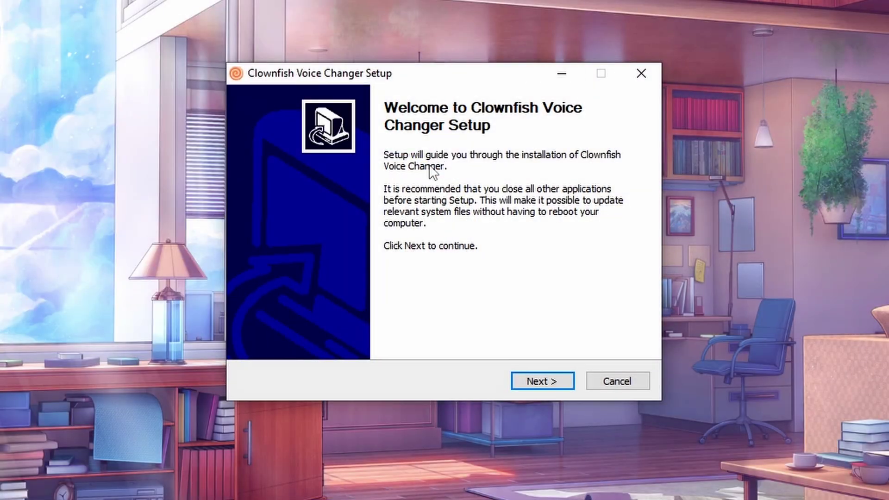
- Install Clownfish Voice Changer with the default components in C:\Program Files (x86)\ClownfishVoiceChanger and finish the setup
click(538, 379)
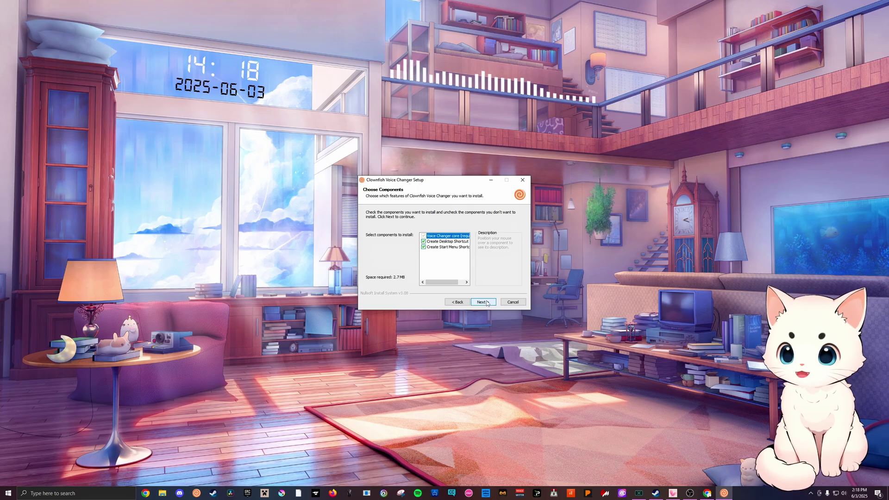
click(550, 384)
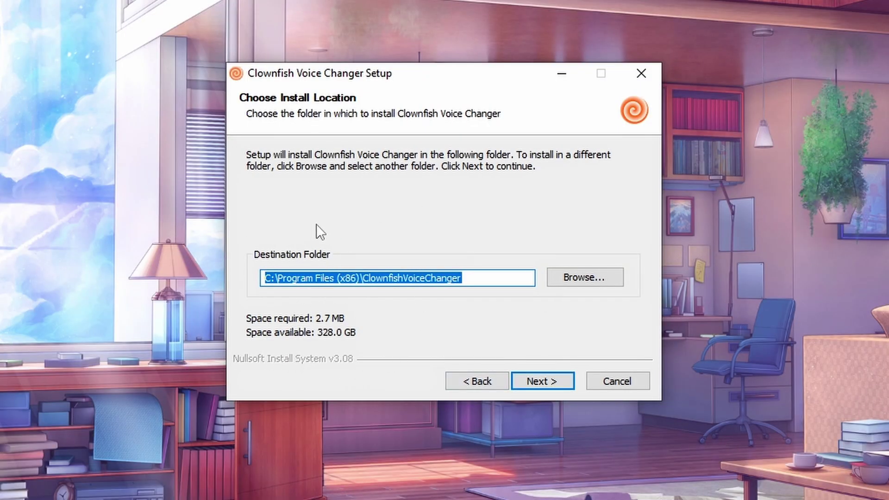
click(537, 385)
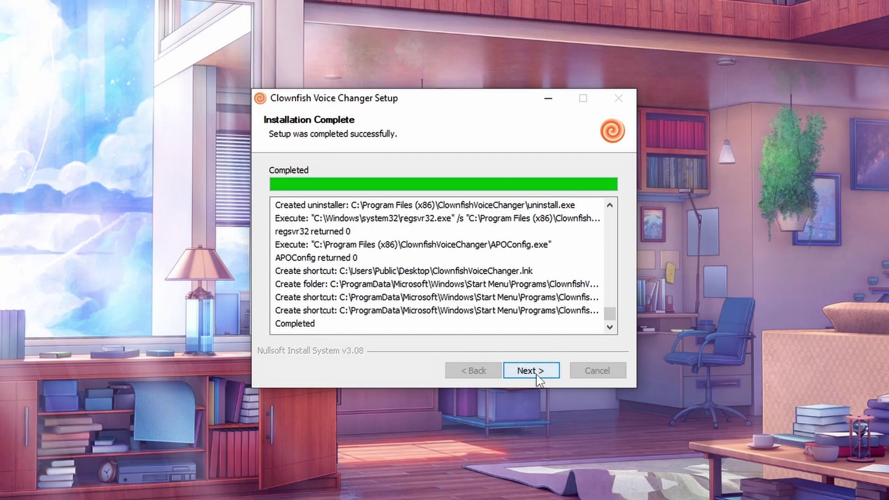
click(540, 376)
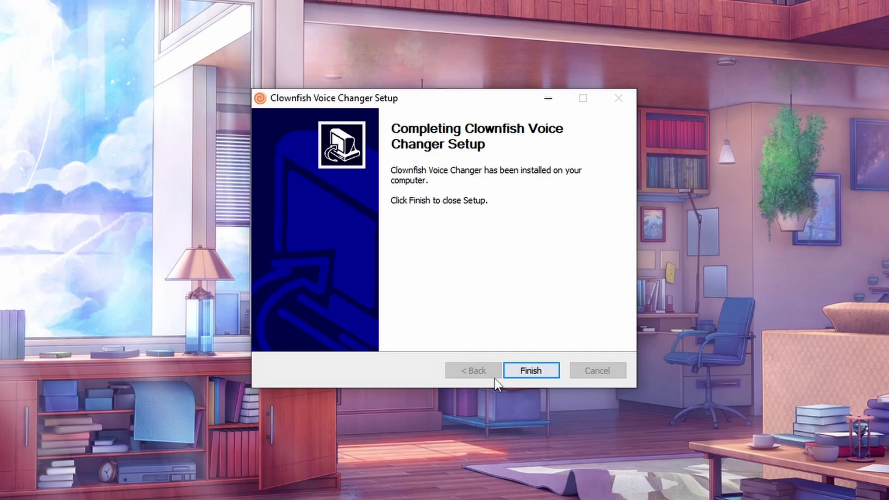
click(551, 371)
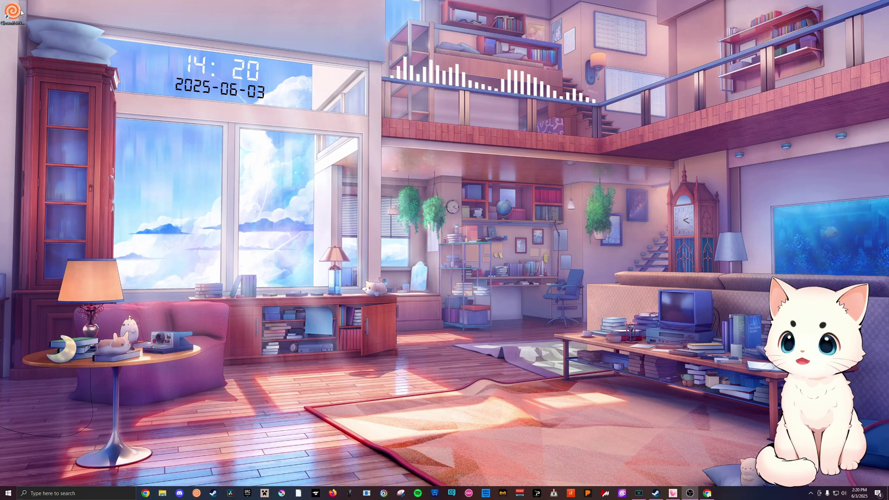
- Move the Clownfish shortcut to the middle of the desktop, launch it, and check the microphone devices in its setup window
drag(24, 12, 438, 219)
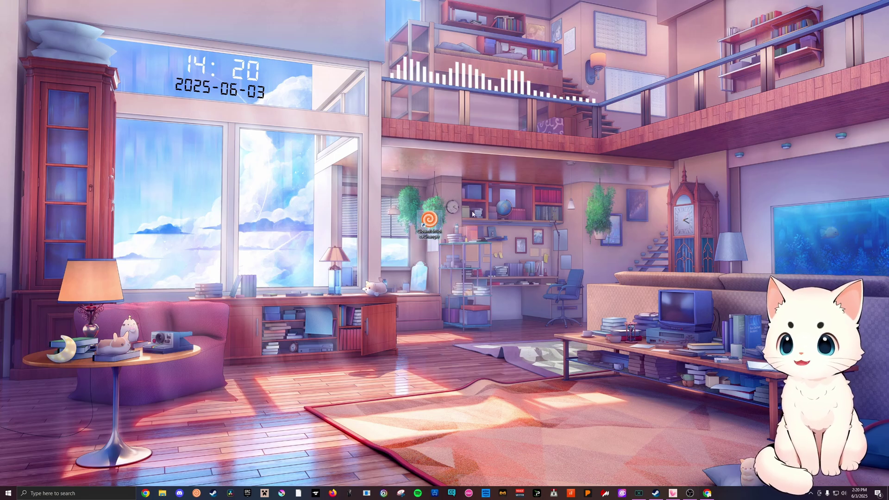
double_click(438, 219)
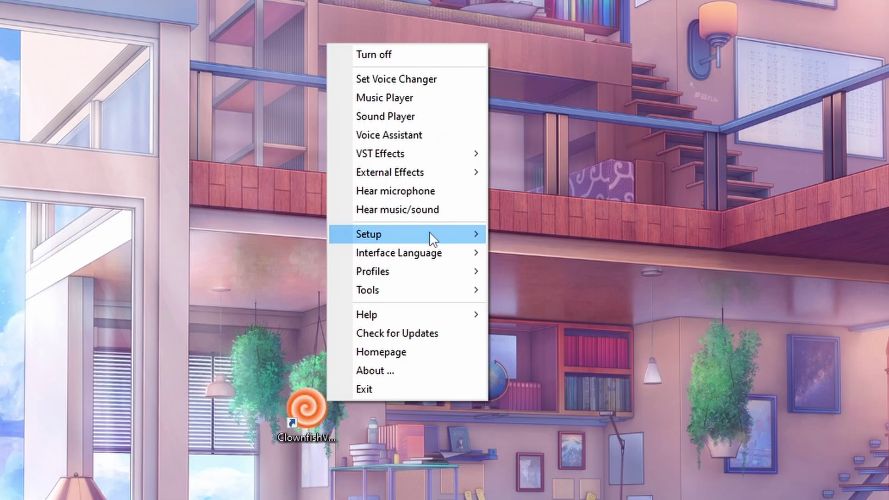
mouse_move(479, 147)
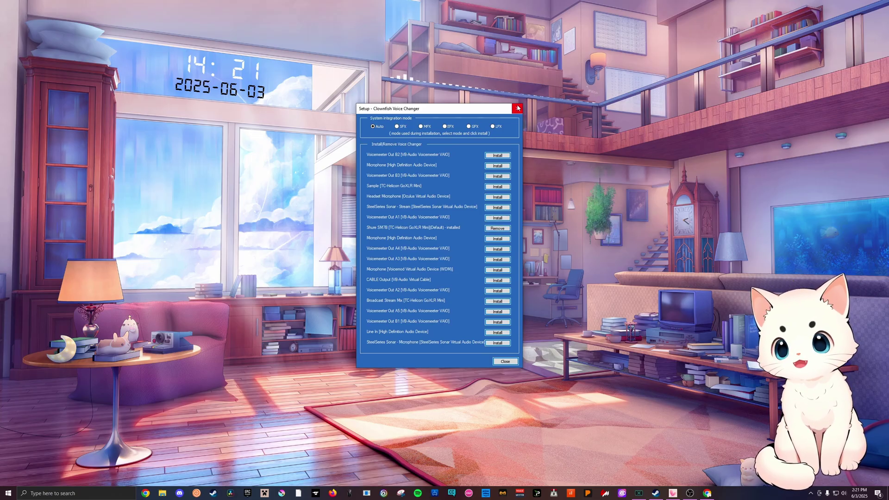
click(518, 108)
- Open Clownfish's Set Voice Changer window and choose the Baby pitch effect
double_click(429, 218)
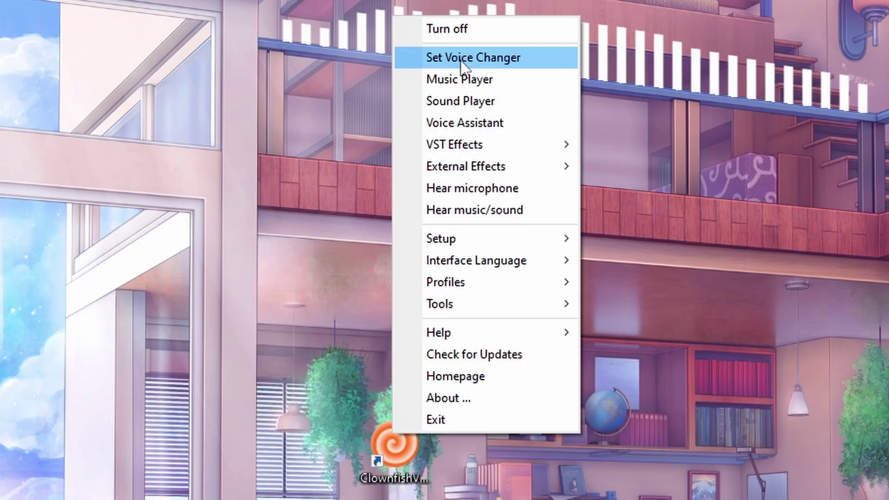
click(492, 60)
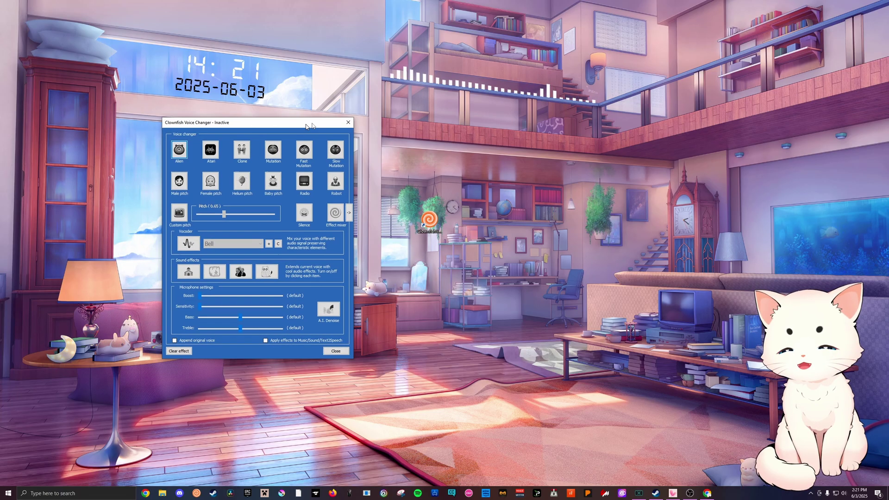
drag(306, 125, 510, 116)
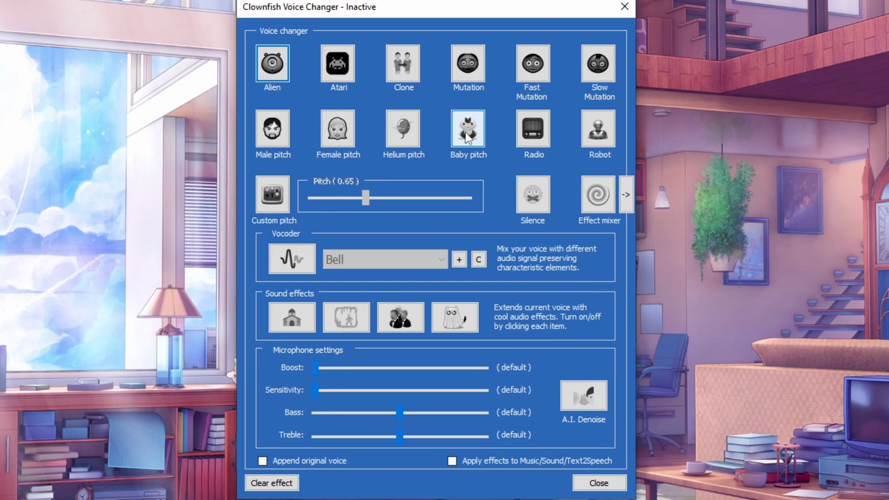
click(469, 134)
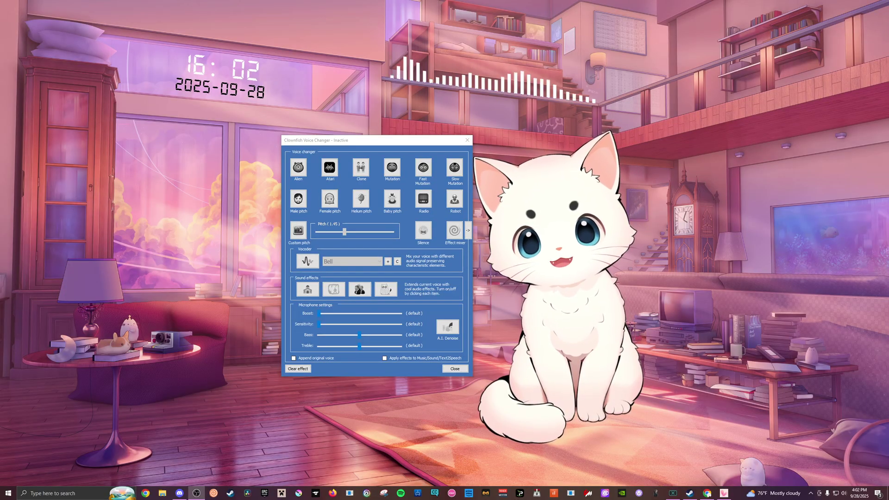
- Turn on Clownfish's Hear microphone option and switch it off again
right_click(213, 494)
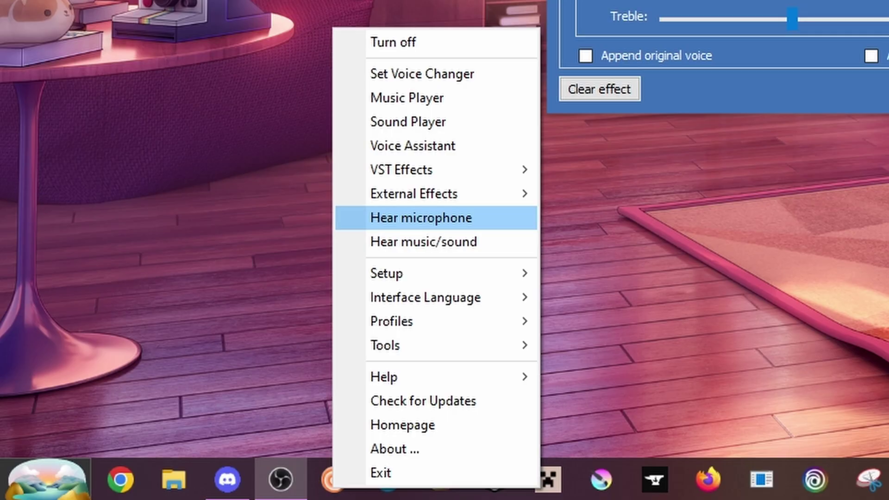
click(421, 218)
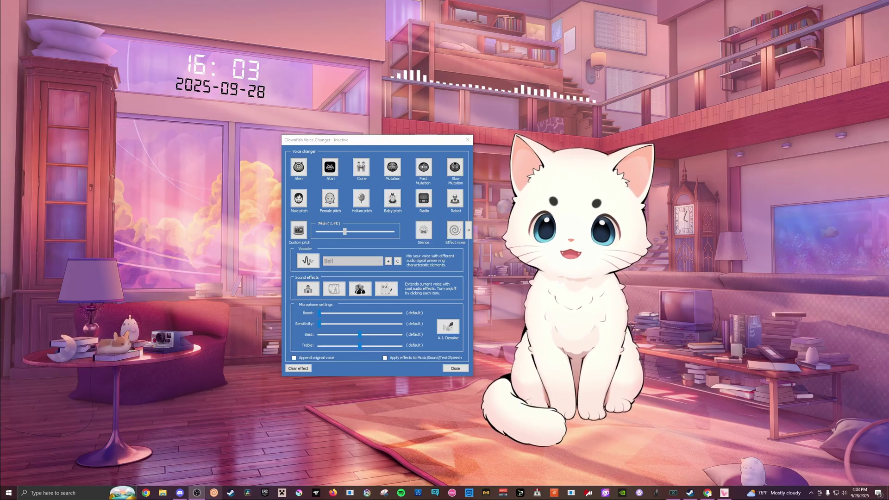
right_click(213, 493)
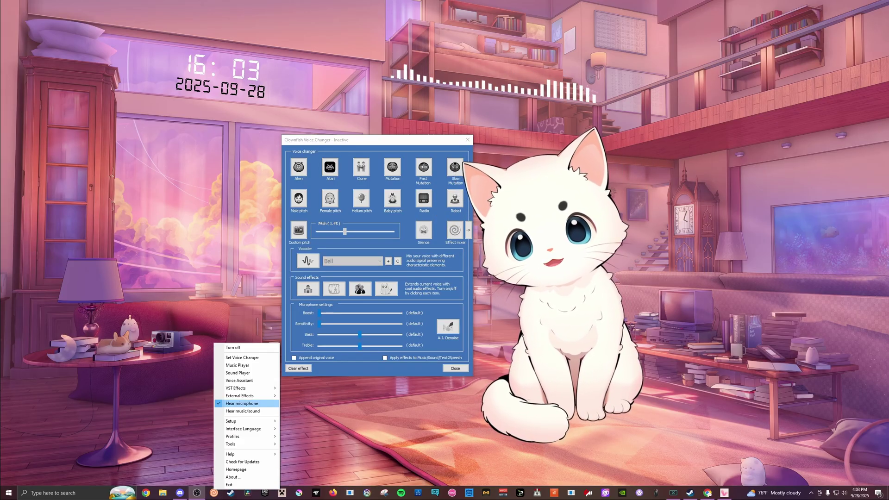
click(246, 404)
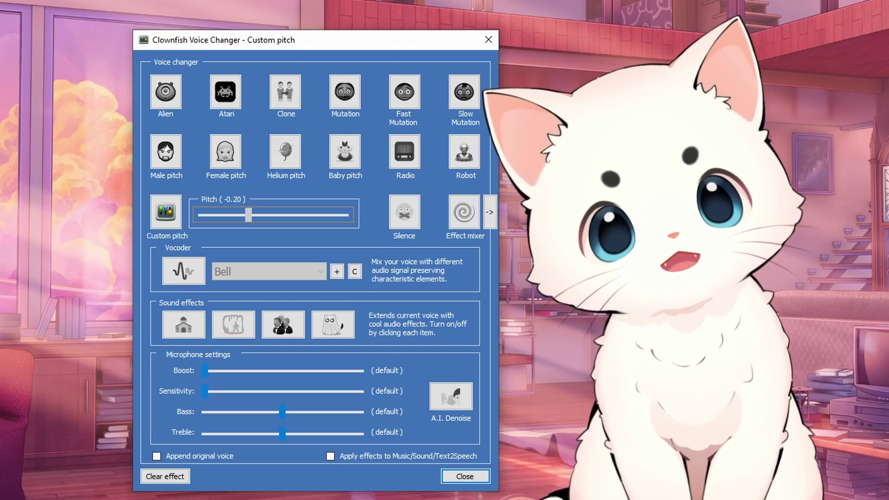
- Try custom pitch values such as 0.00, 1.65 and 2.30, and set the pitch to 1.05
key(Left)
key(Left)
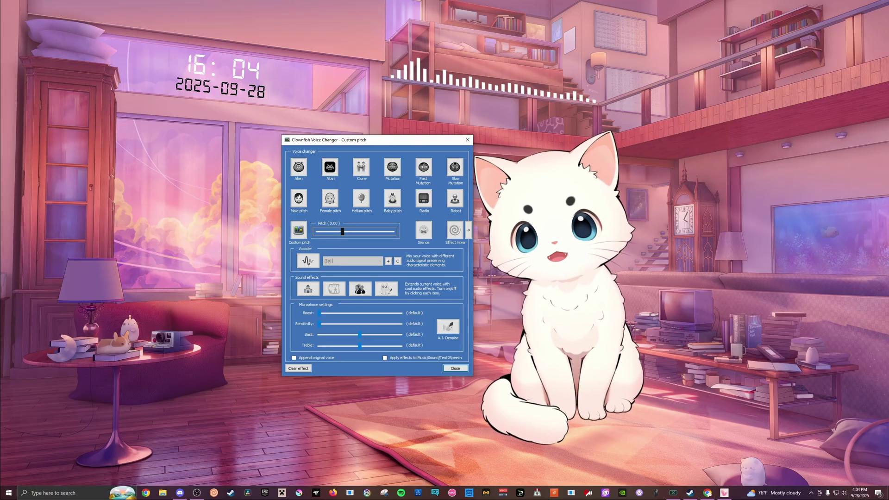
key(Right)
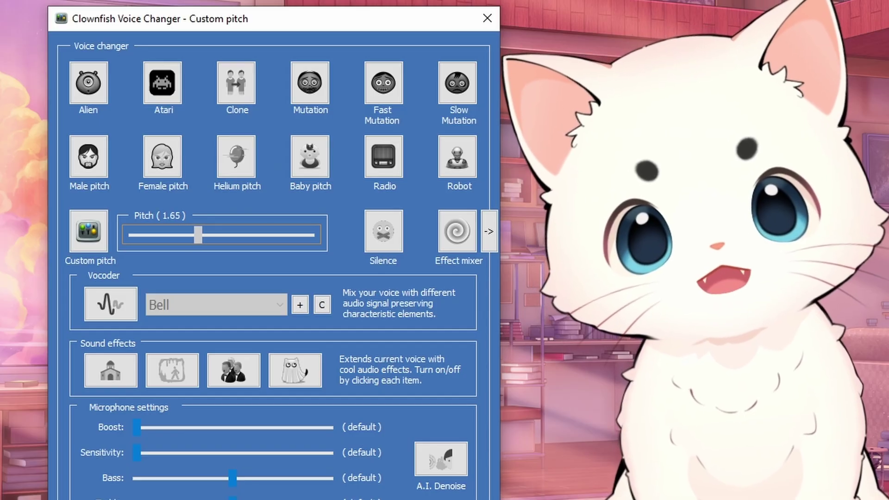
key(Right)
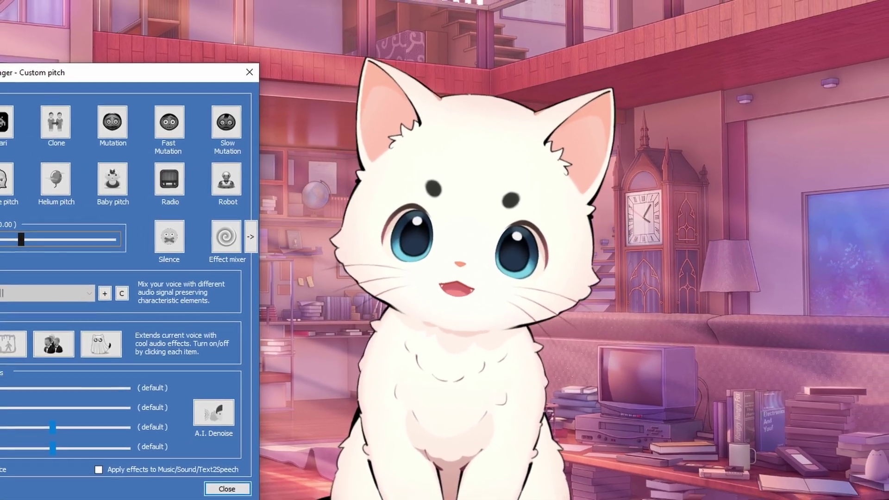
key(Right)
key(Right)
key(Right)
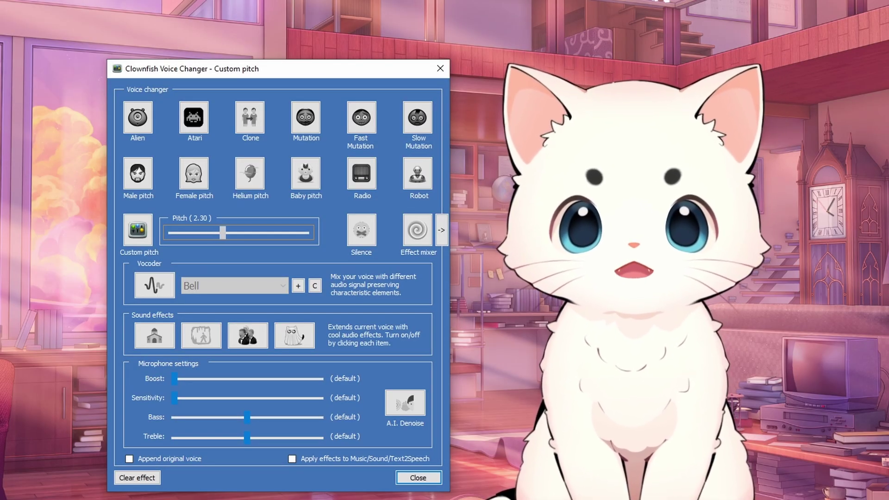
key(Right)
key(Right)
key(Right)
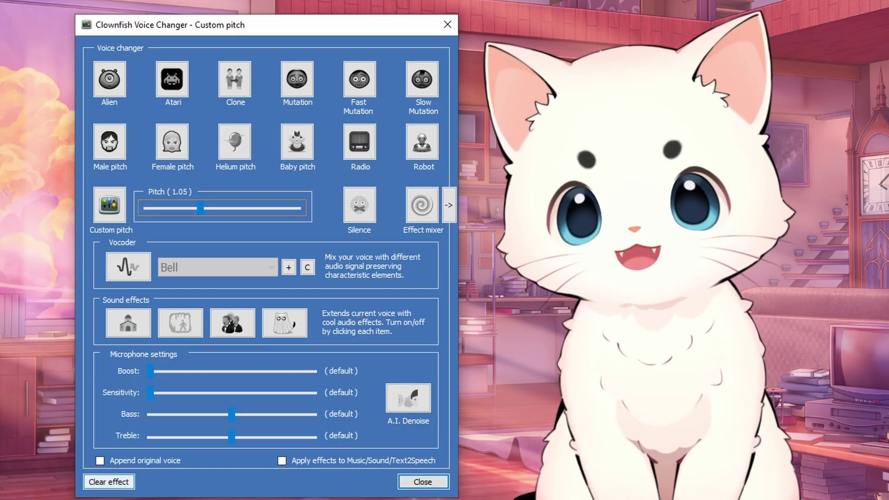
- Switch the Custom pitch effect off and on to compare the voice, and leave the effect cleared
click(109, 481)
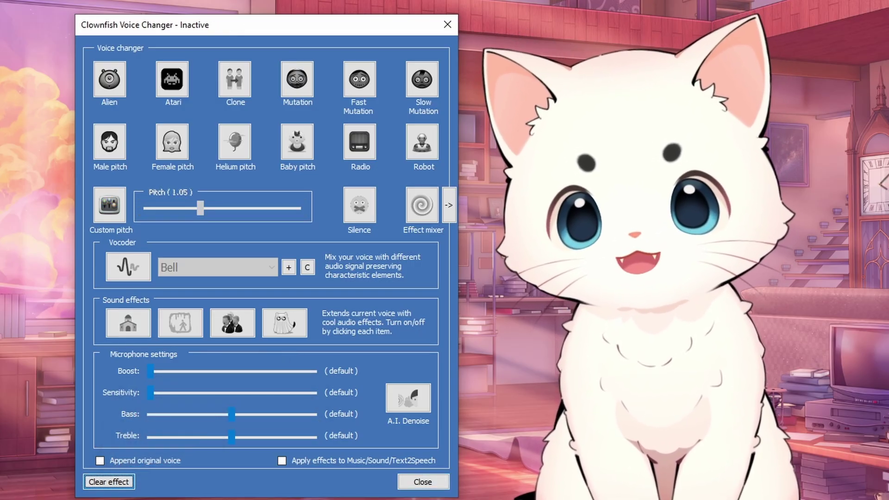
click(109, 205)
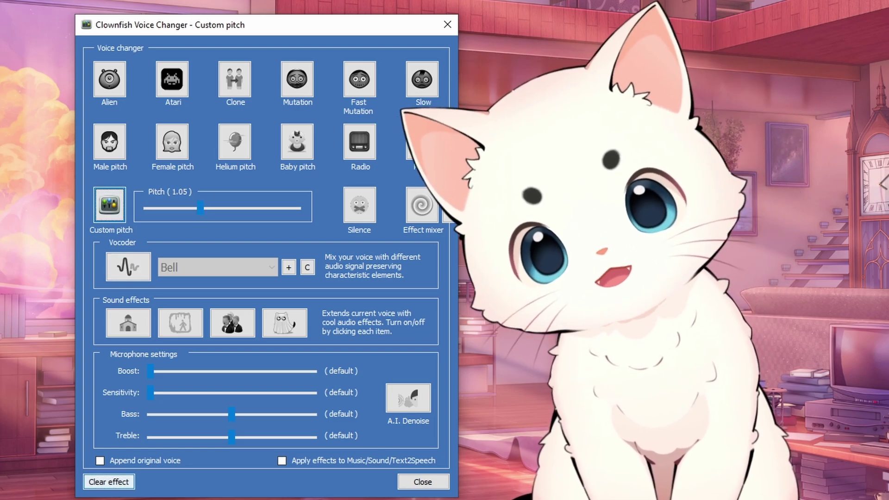
click(109, 482)
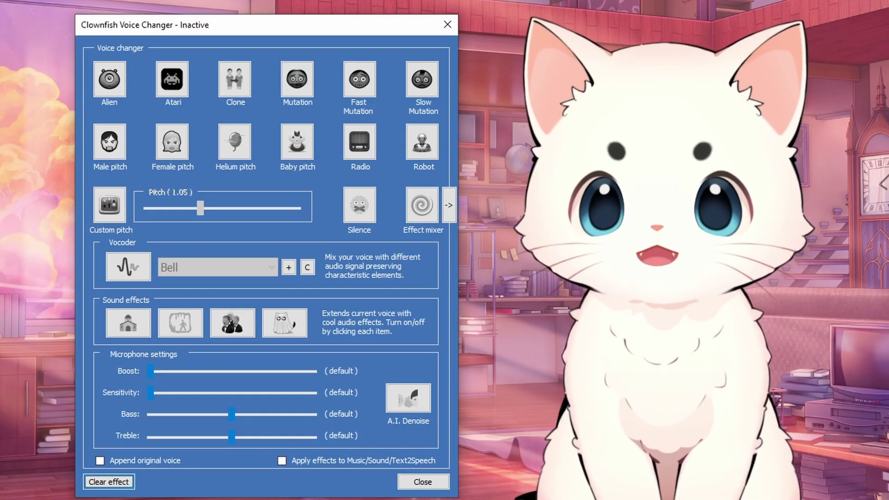